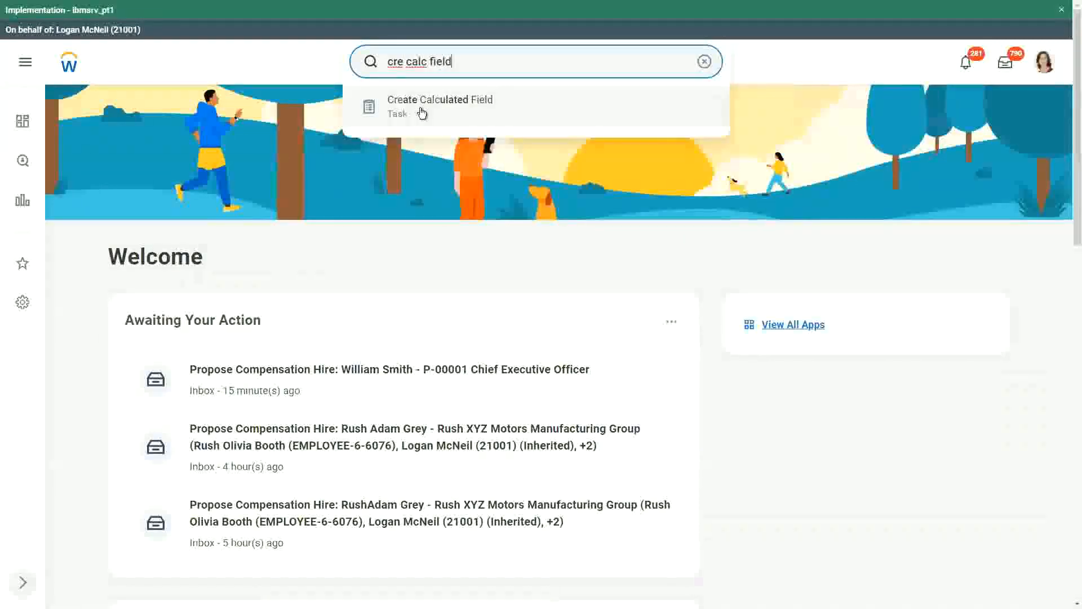
Start the Create Calculated Field task and name the field CF-WW-Eval Exp-Test
left_click(421, 107)
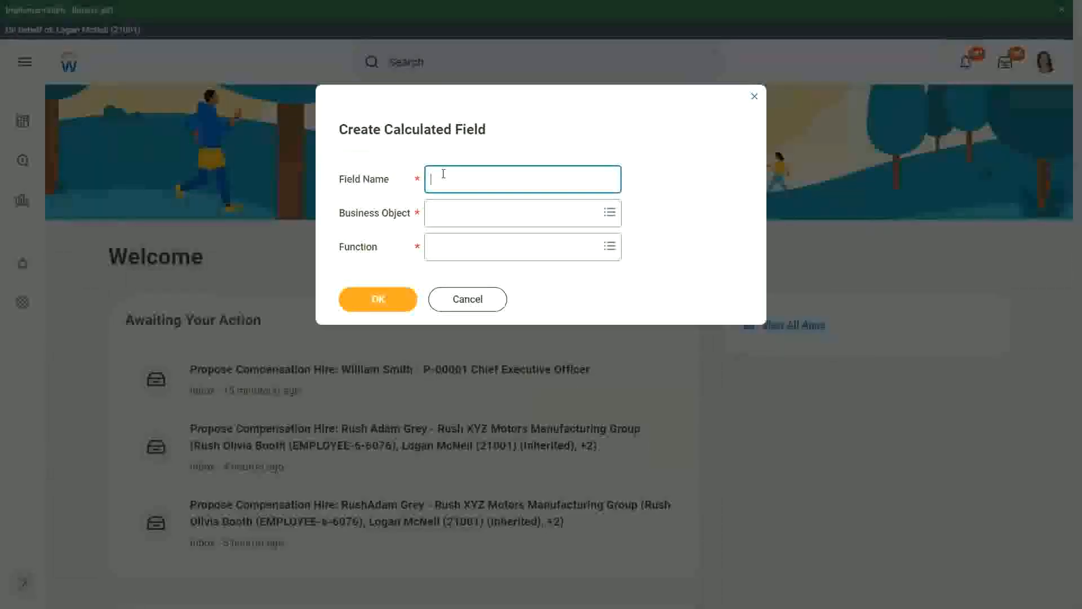
type("CF-WW-")
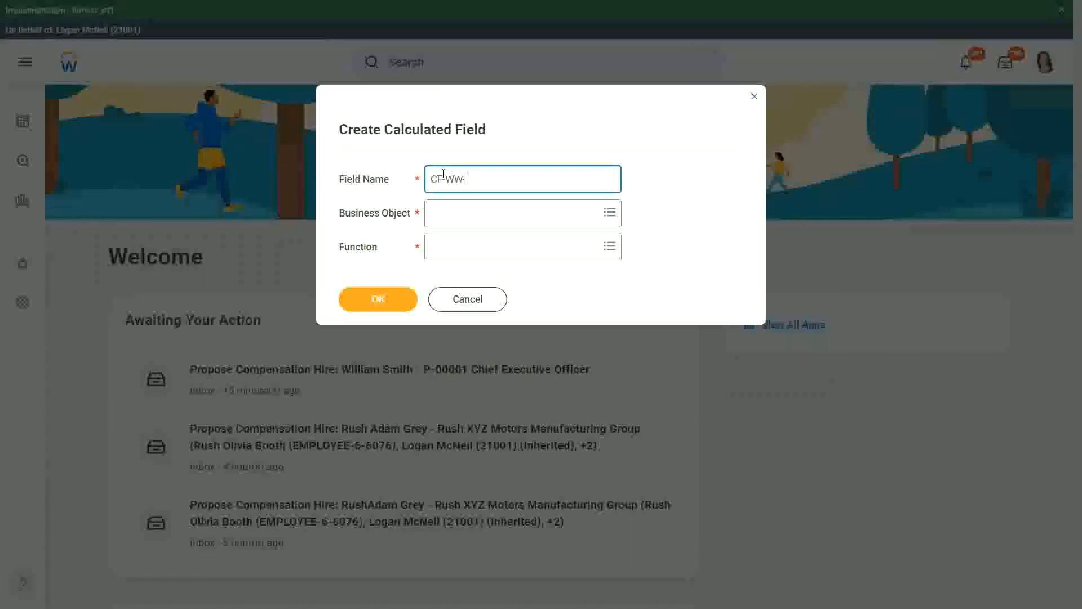
type("Eval Exp -")
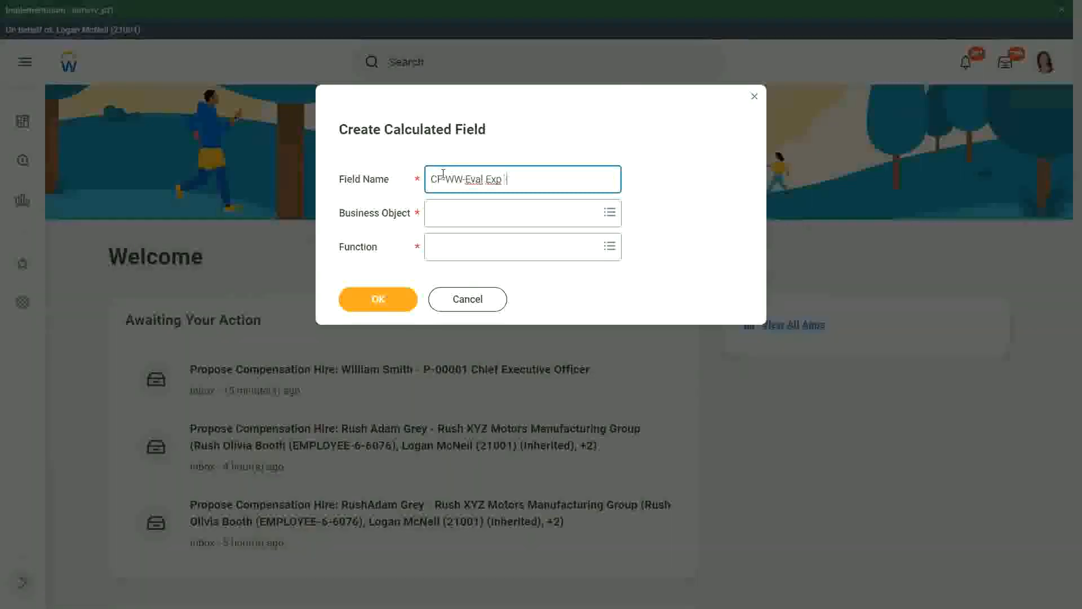
key("BackSpace")
type("-Test")
key("Tab")
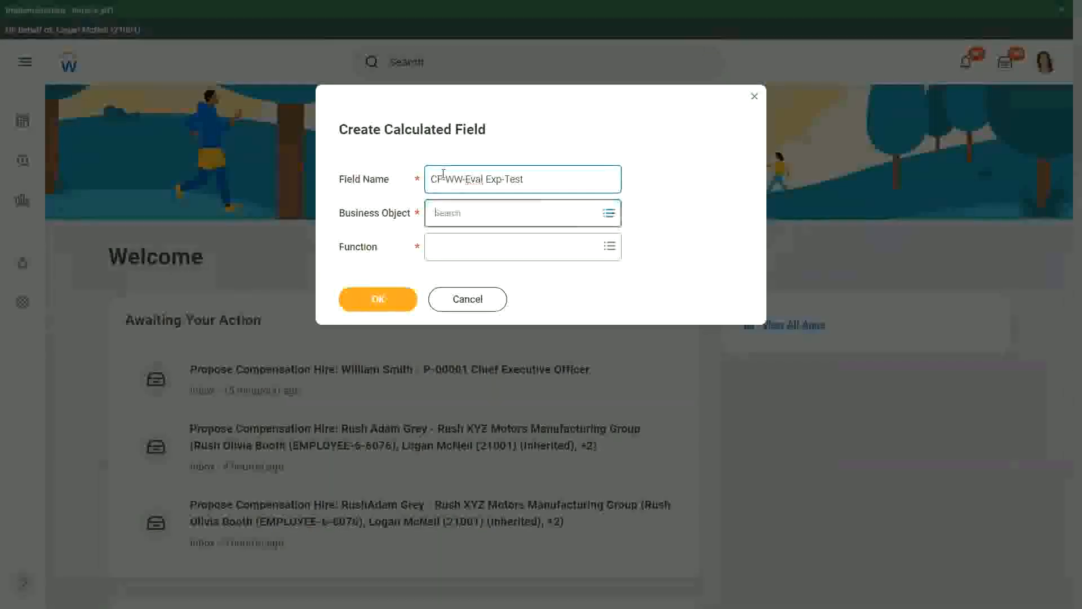
Set the calculated field's business object to Worker and its function to Evaluate Expression, and continue to its definition
type("worker")
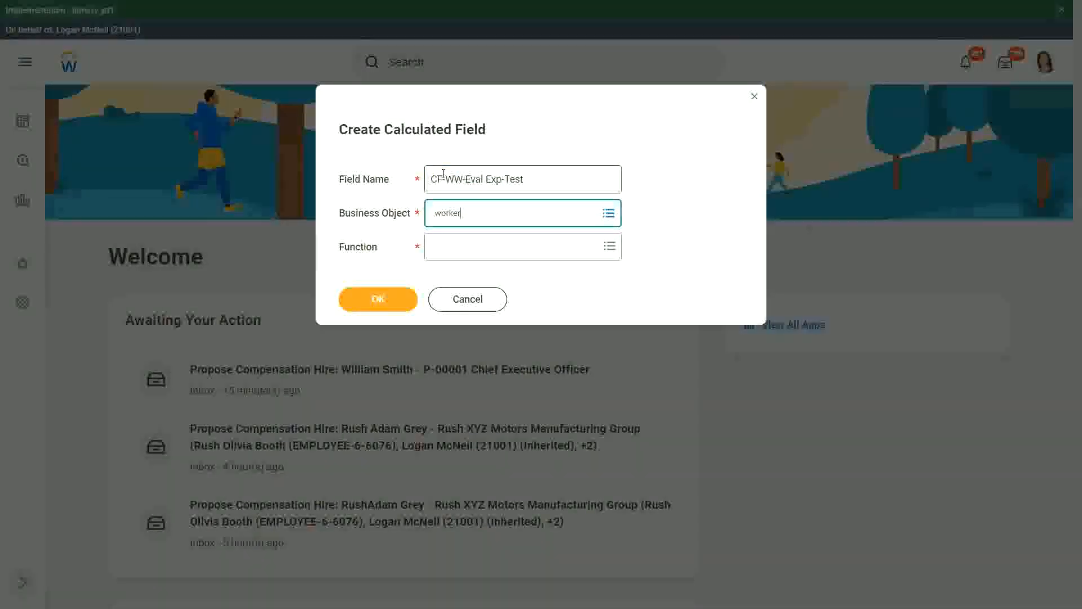
key("Return")
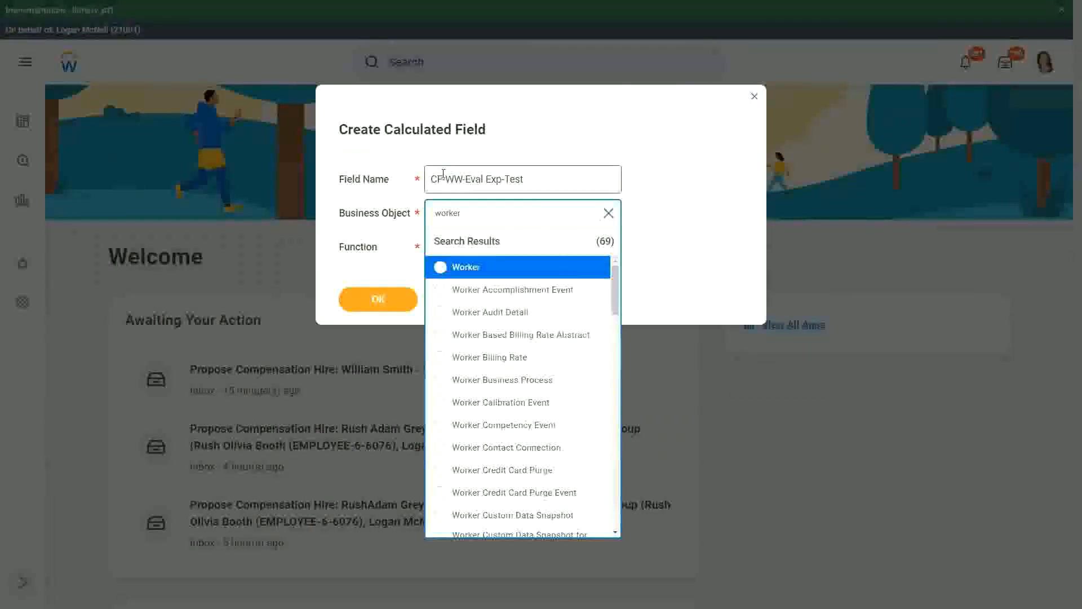
key("Return")
key("Tab")
type("ev")
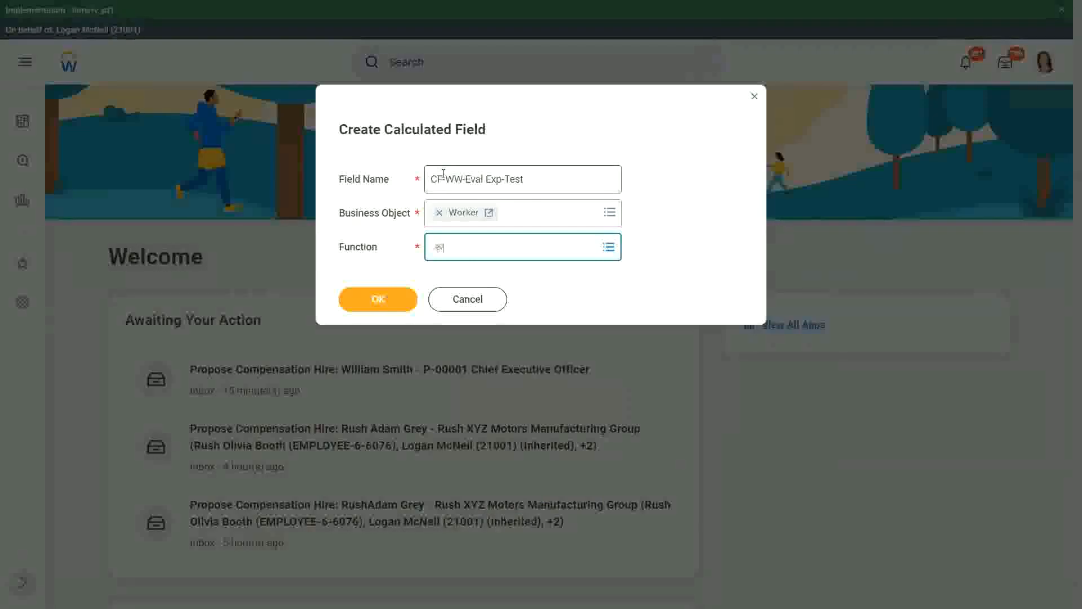
type("al exp")
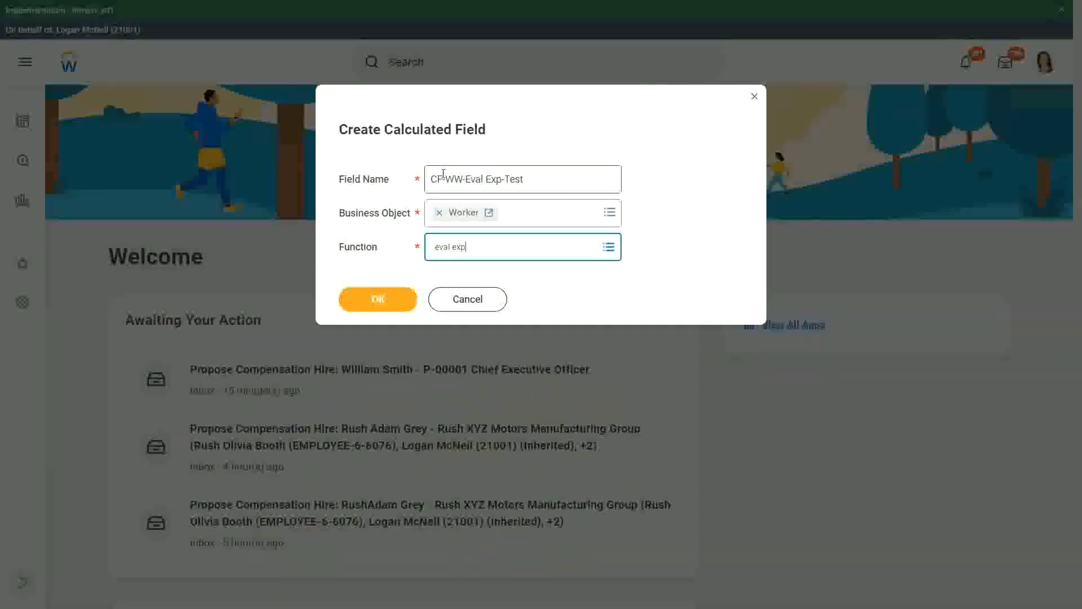
key("Return")
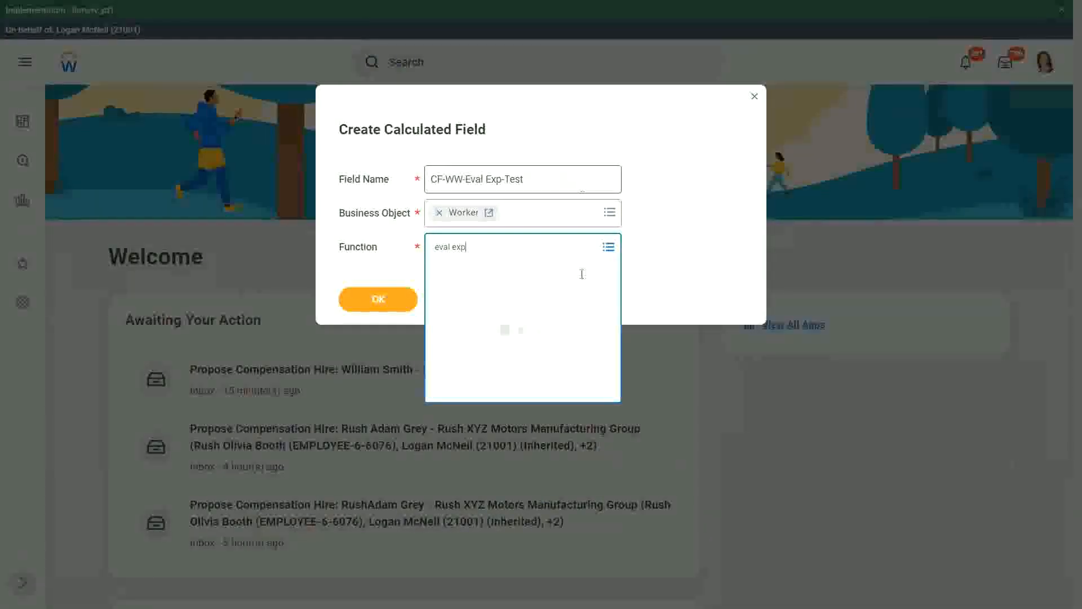
left_click(459, 301)
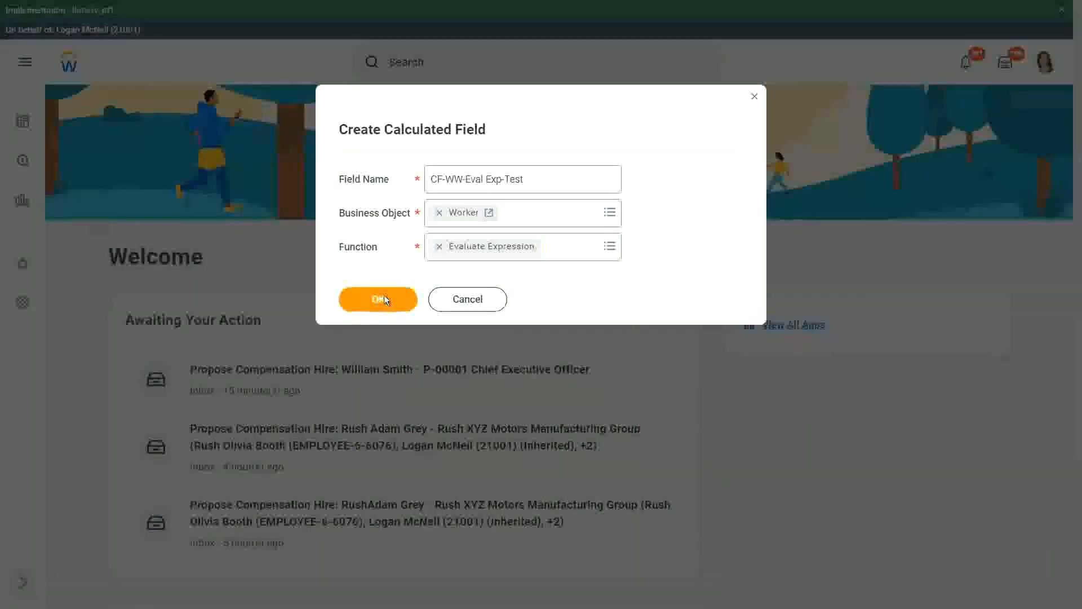
left_click(384, 297)
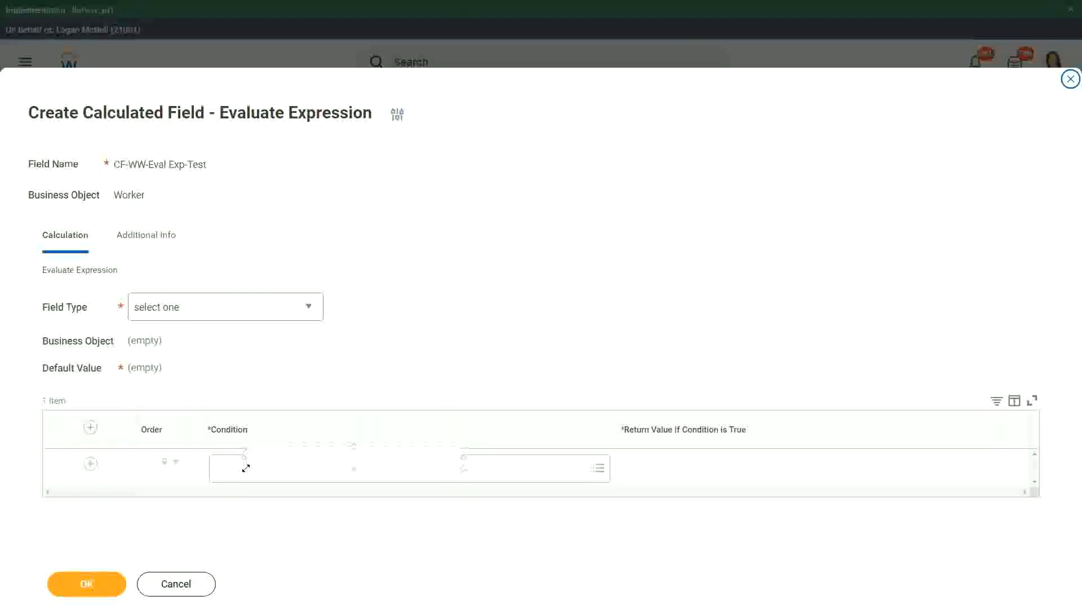
Annotate the Condition cell with the text "Boolean or a T/F field"
left_click_drag(278, 444, 249, 455)
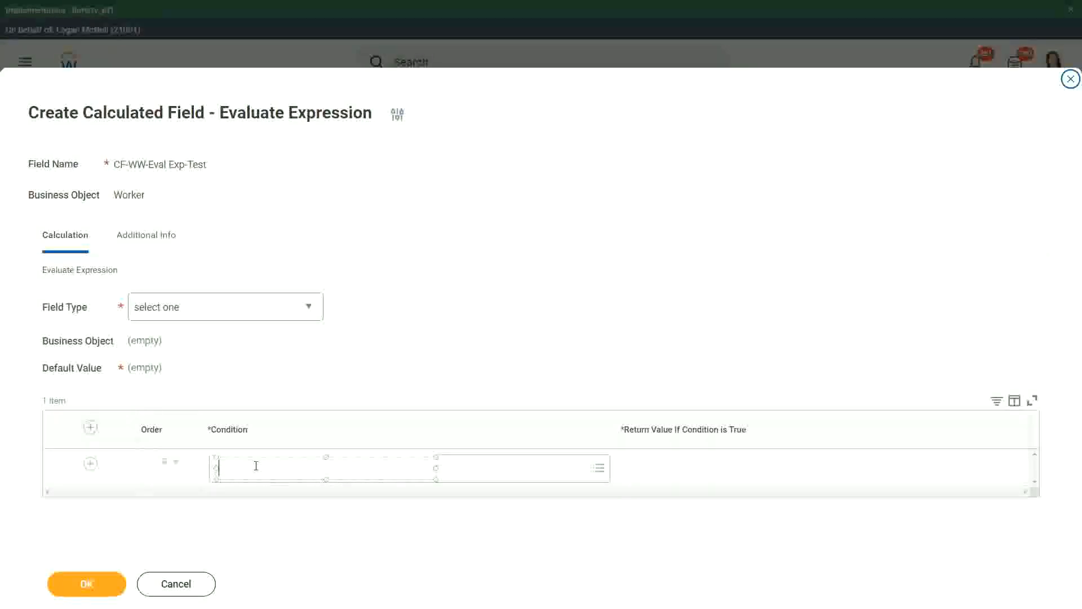
type("Boo")
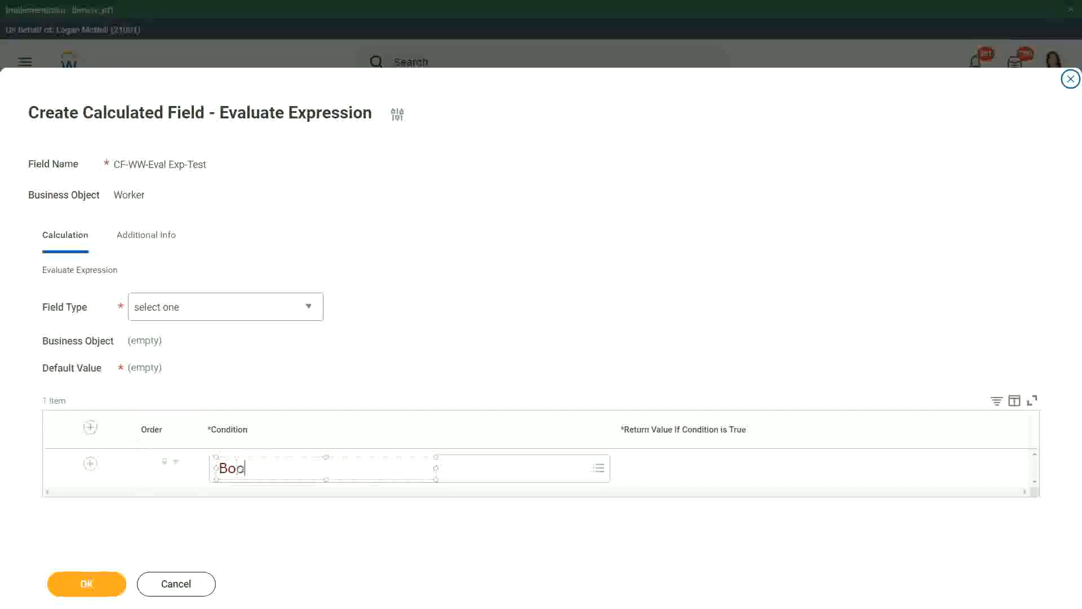
type("lean or a")
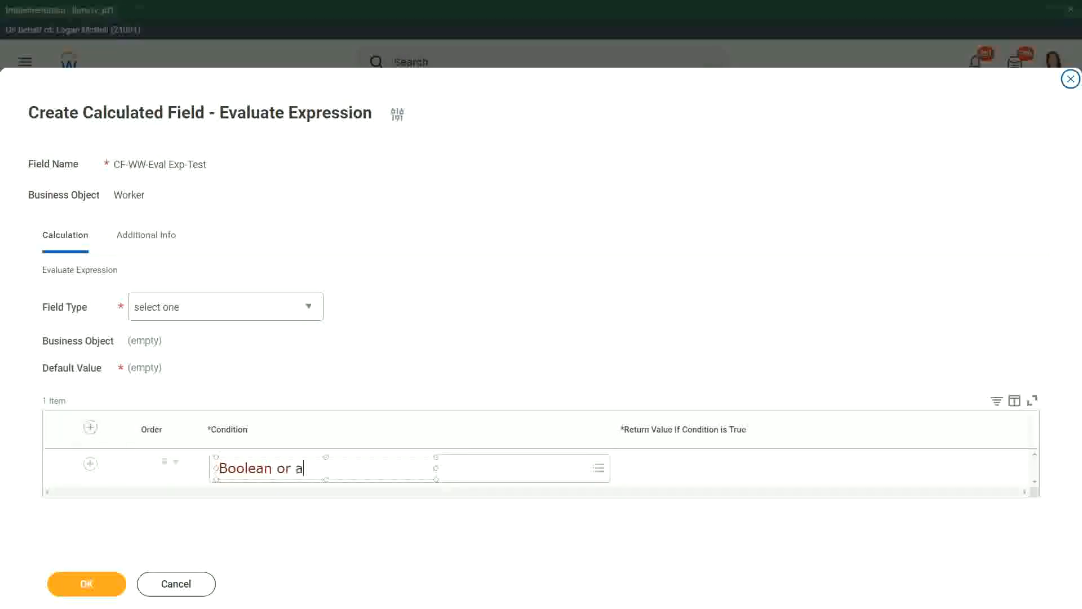
type(" T/F field")
left_click(376, 358)
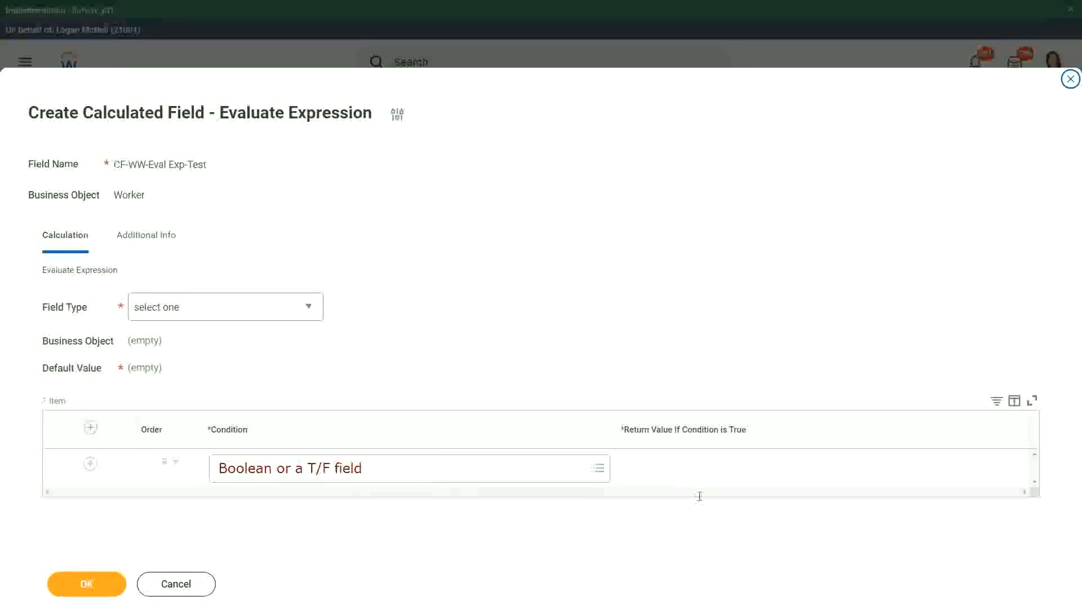
Annotate the Return Value If Condition is True cell with "Another Calc Field that gives the result" and widen the note to one line
left_click(626, 470)
type("Another C")
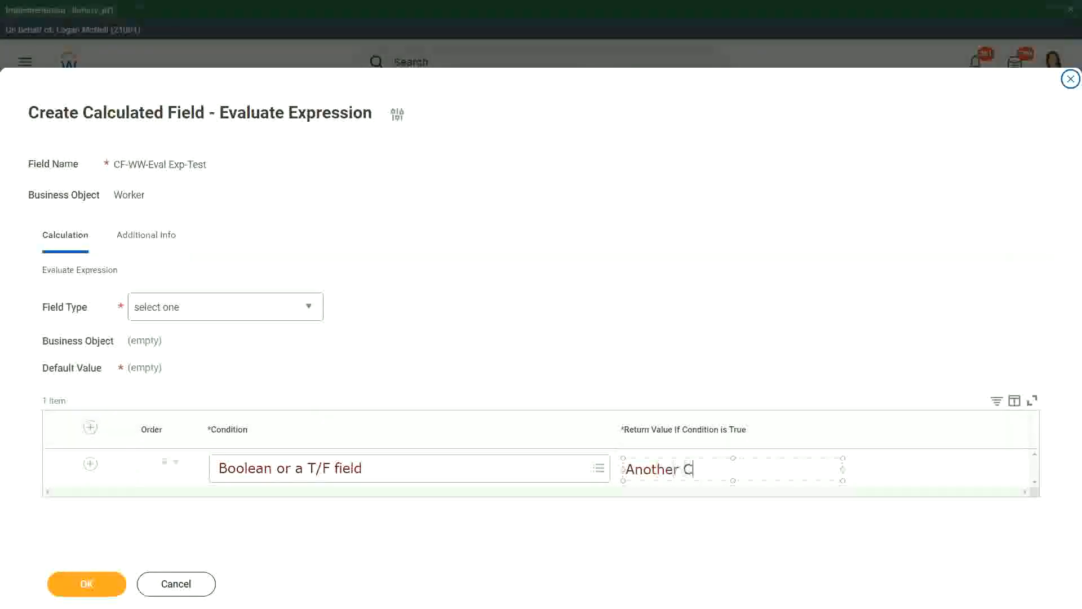
type("alc Field")
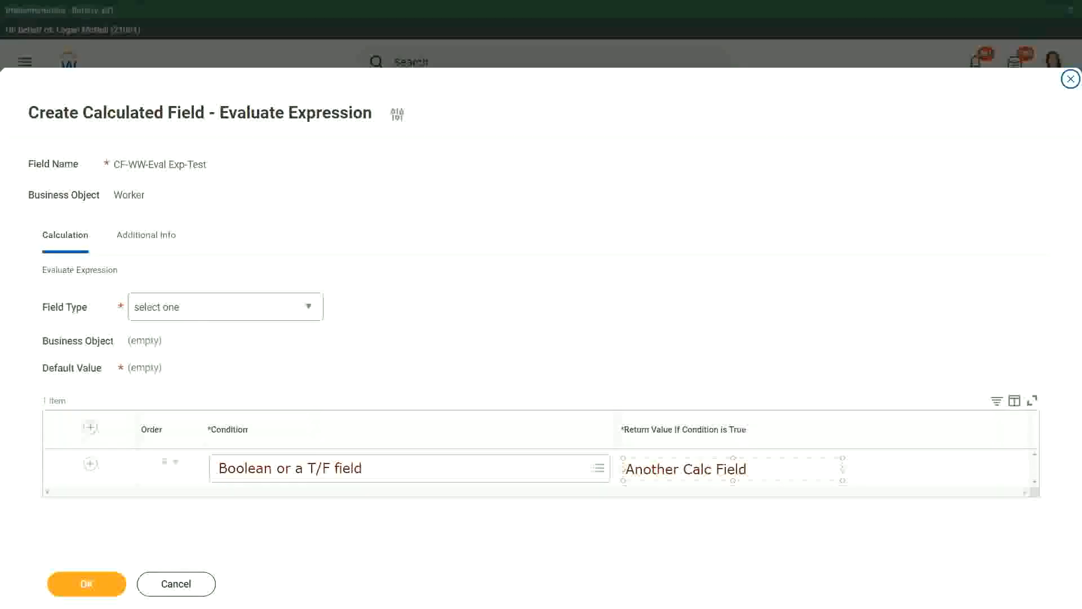
type(" that gives the")
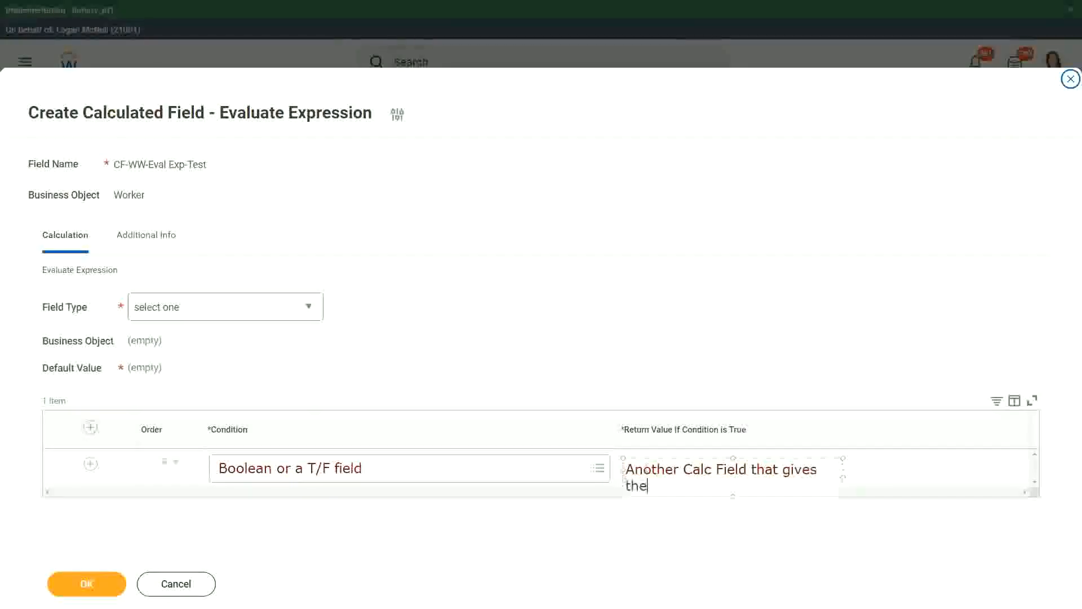
type(" result")
left_click_drag(842, 477, 935, 471)
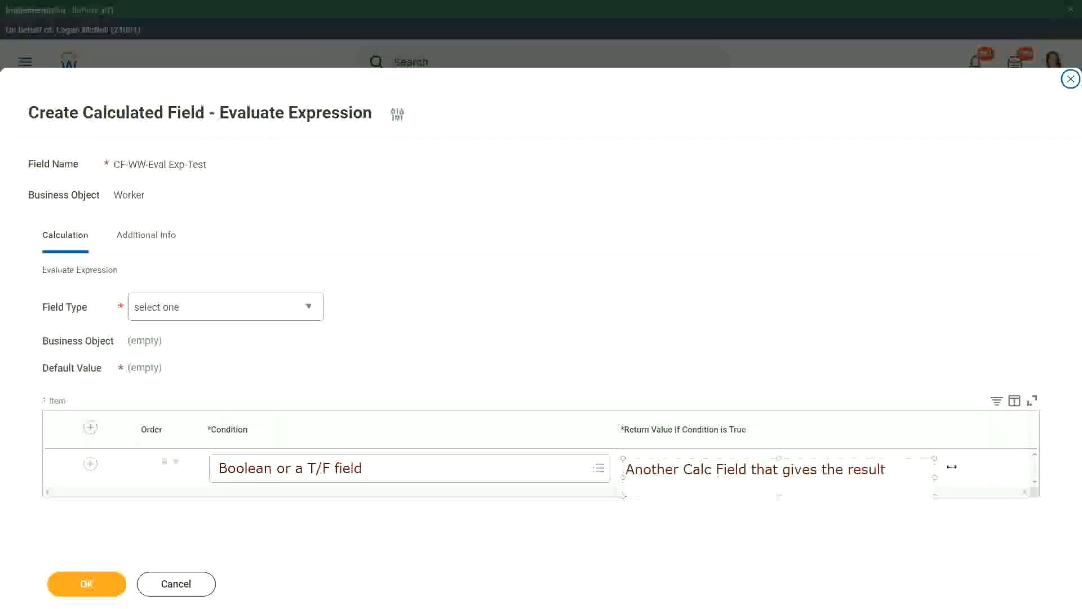
left_click(609, 510)
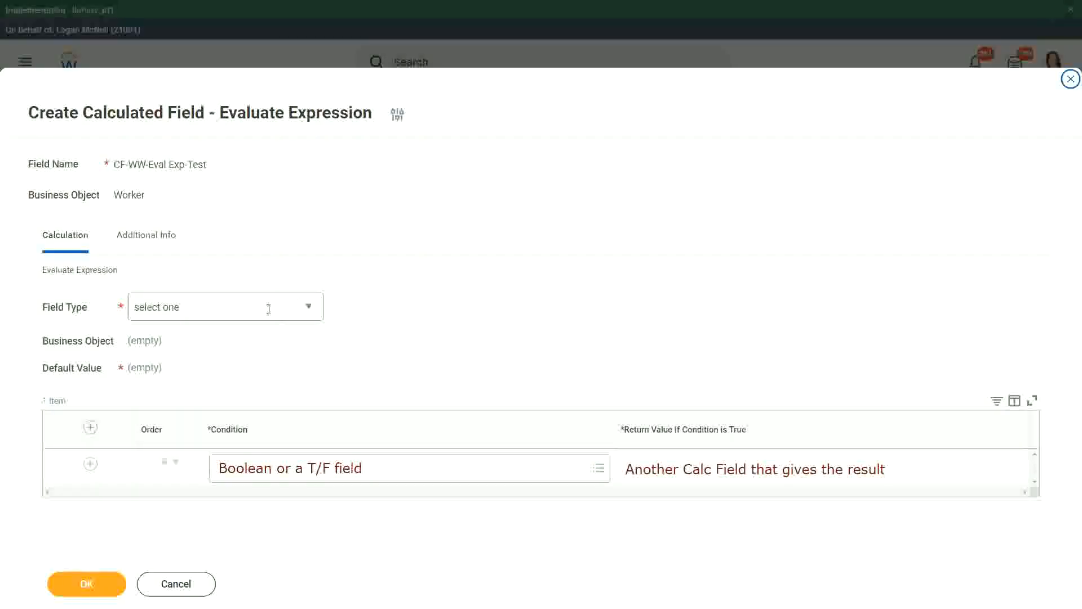
Set the field type of the Evaluate Expression calculation to Text
left_click(315, 306)
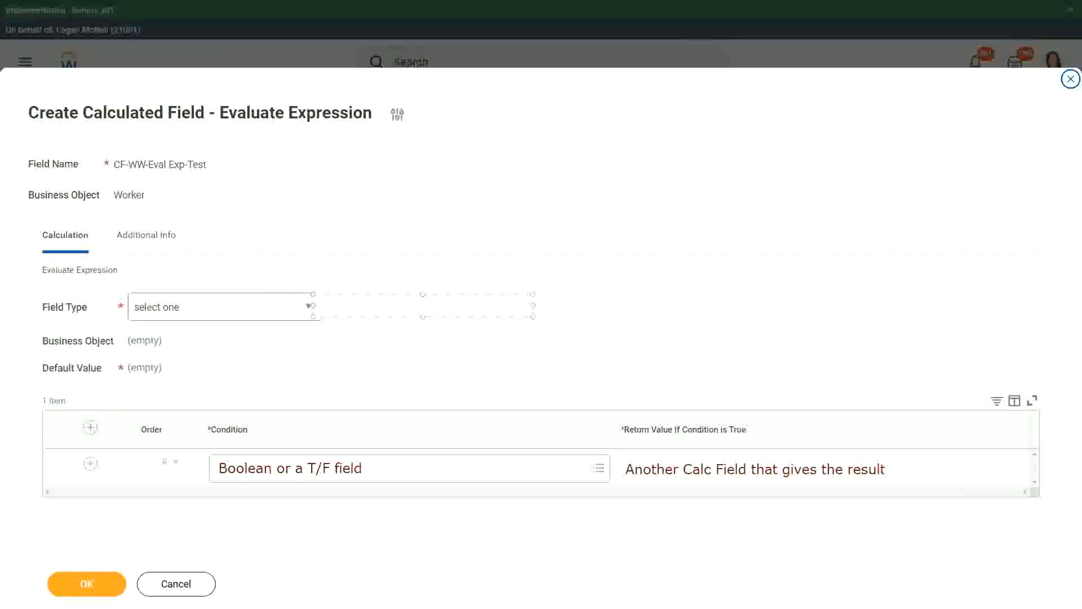
key("Escape")
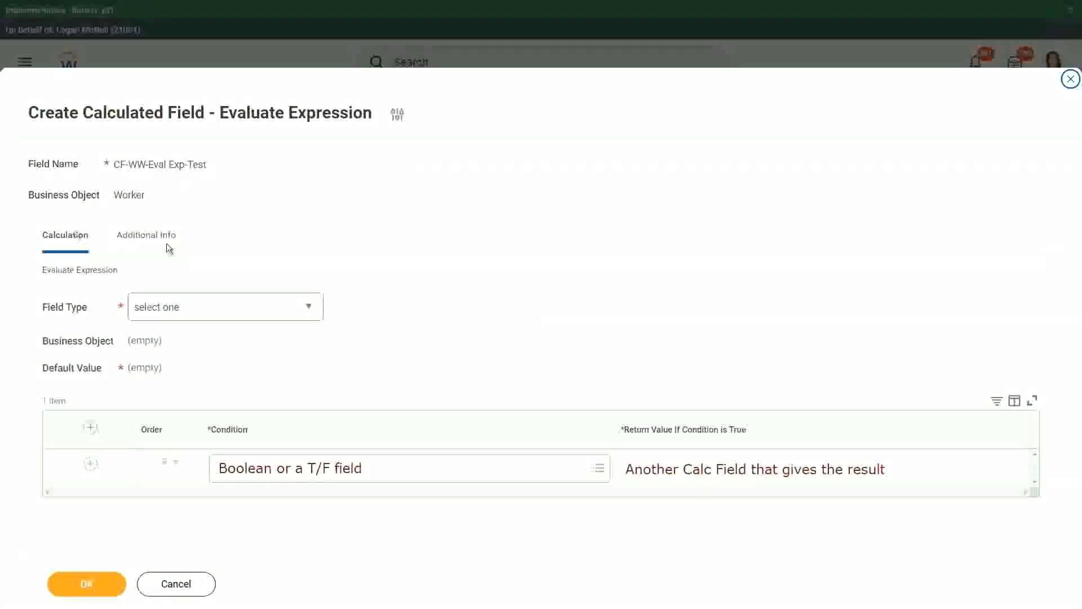
left_click(310, 308)
left_click(311, 308)
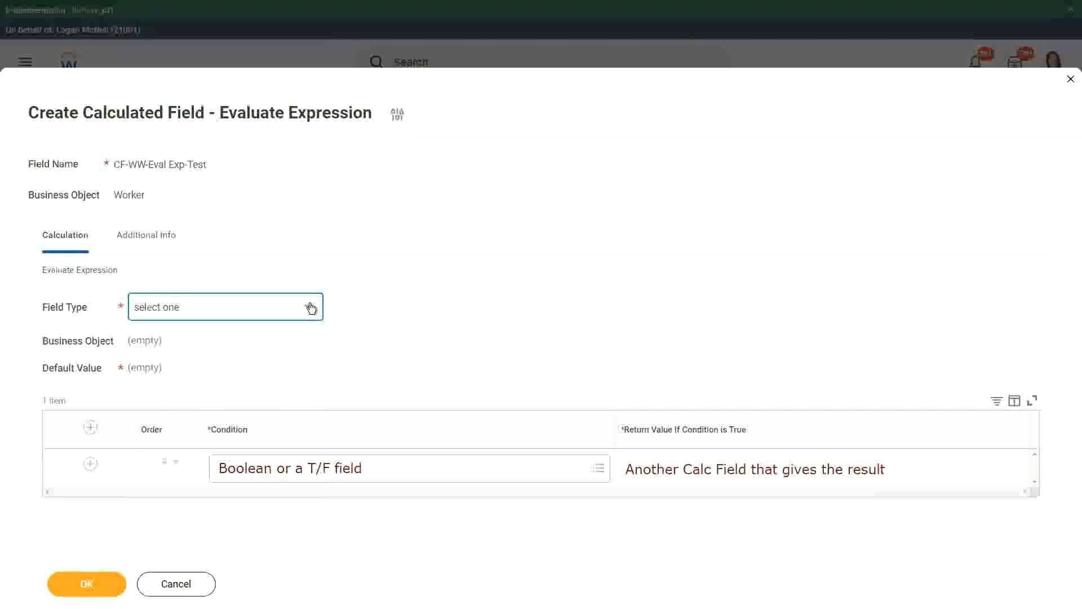
left_click(311, 307)
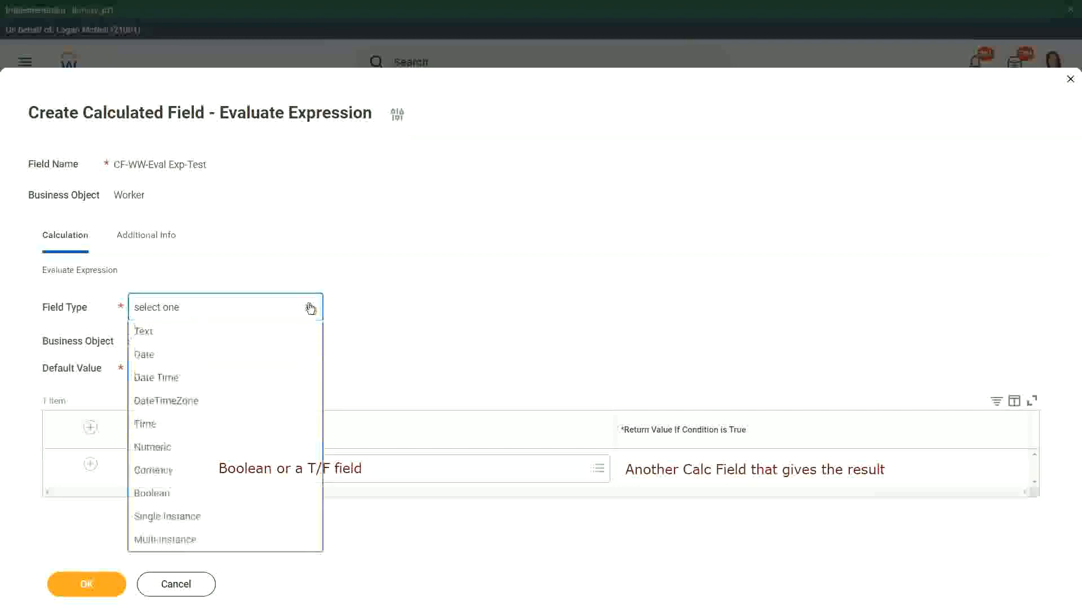
left_click(152, 357)
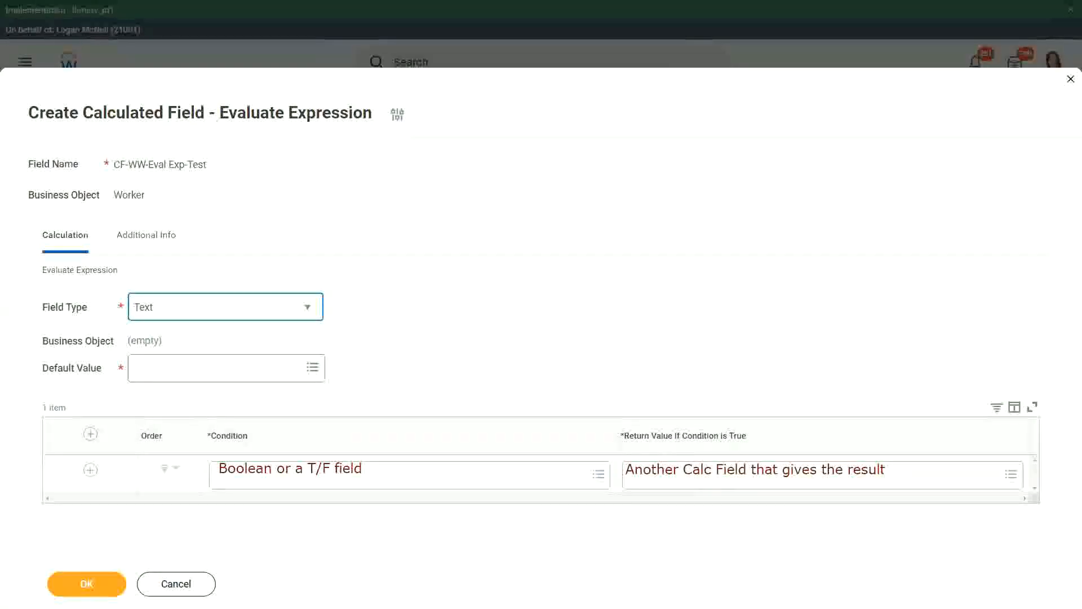
Annotate the Default Value field with "Some Default Value" and position the note inside the field
left_click(146, 367)
type("S")
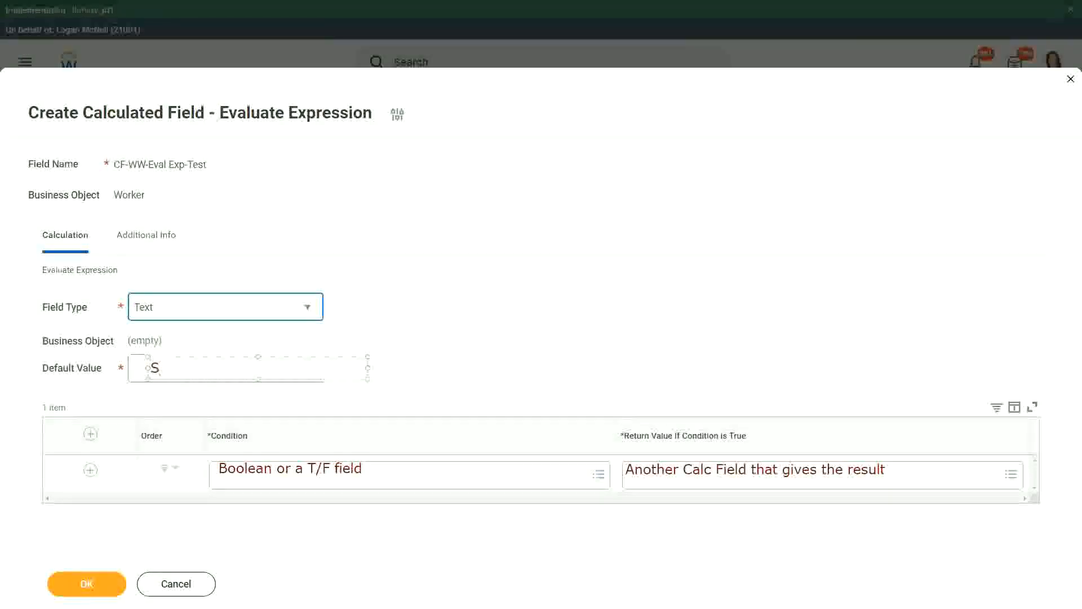
type("ome De")
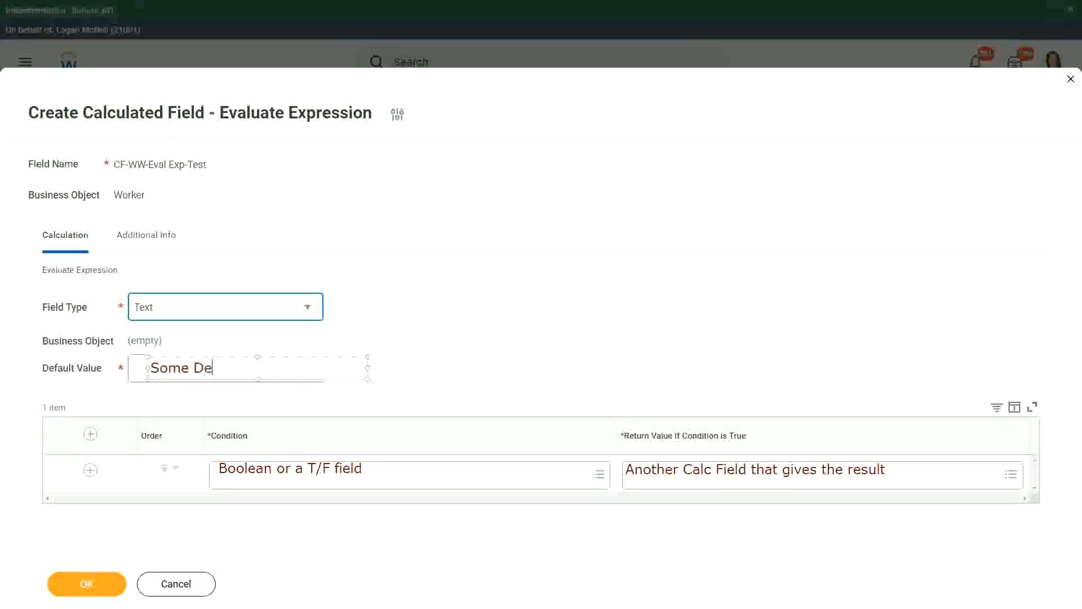
type("fault Value")
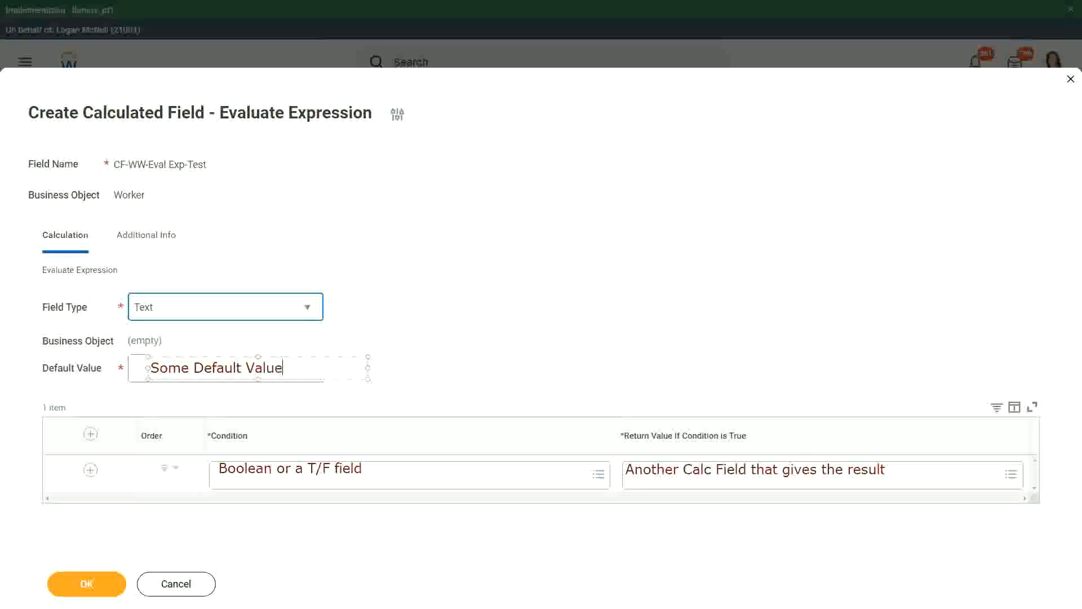
left_click_drag(266, 358, 262, 356)
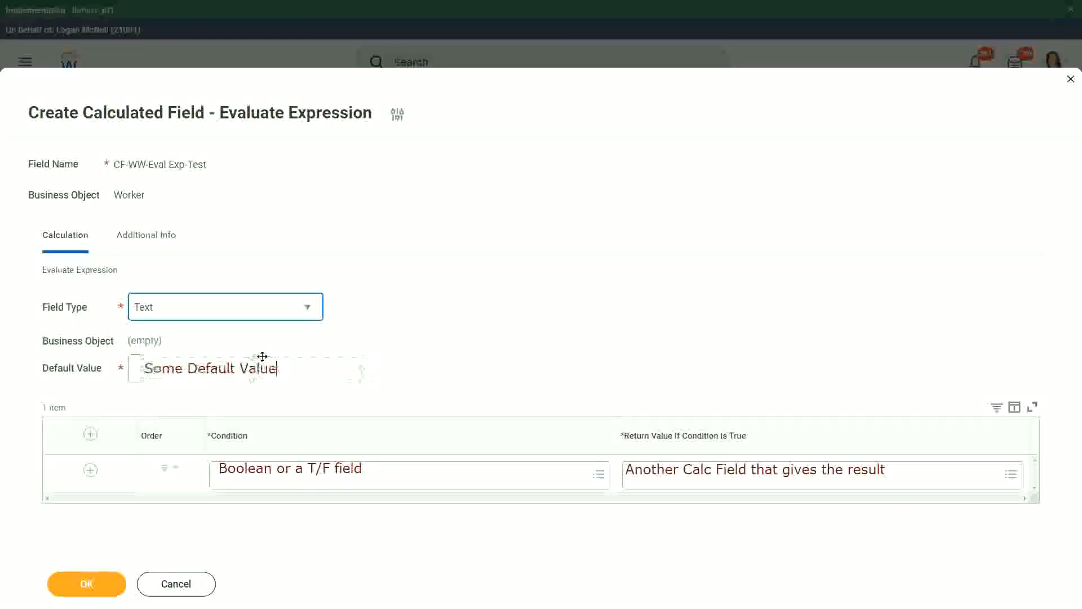
left_click(448, 357)
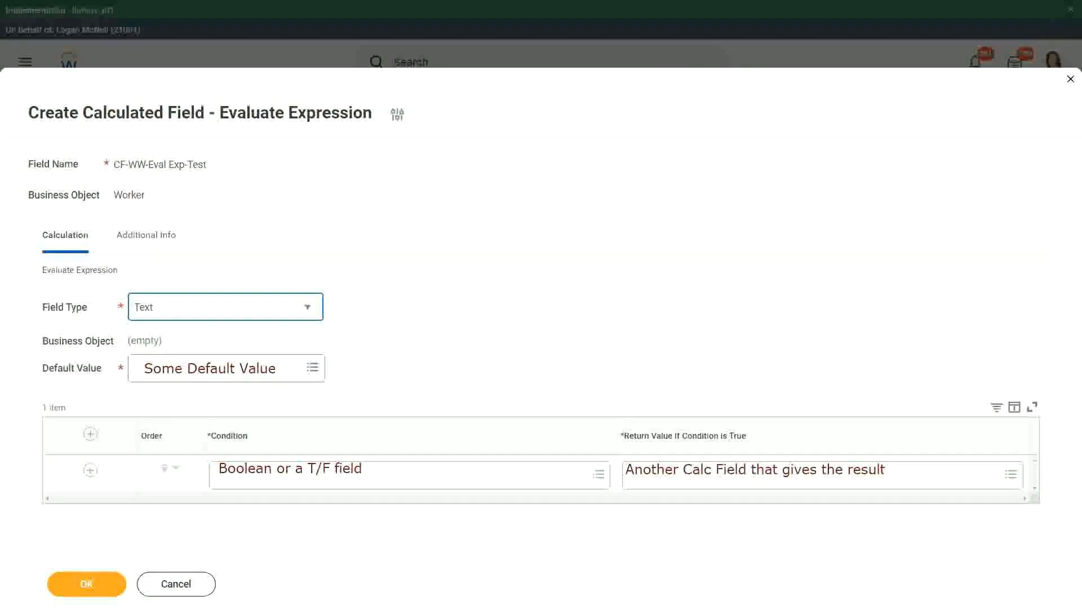
Replace the return value annotation with "Type in the value that you want in the output" and widen it to one line
left_click(707, 470)
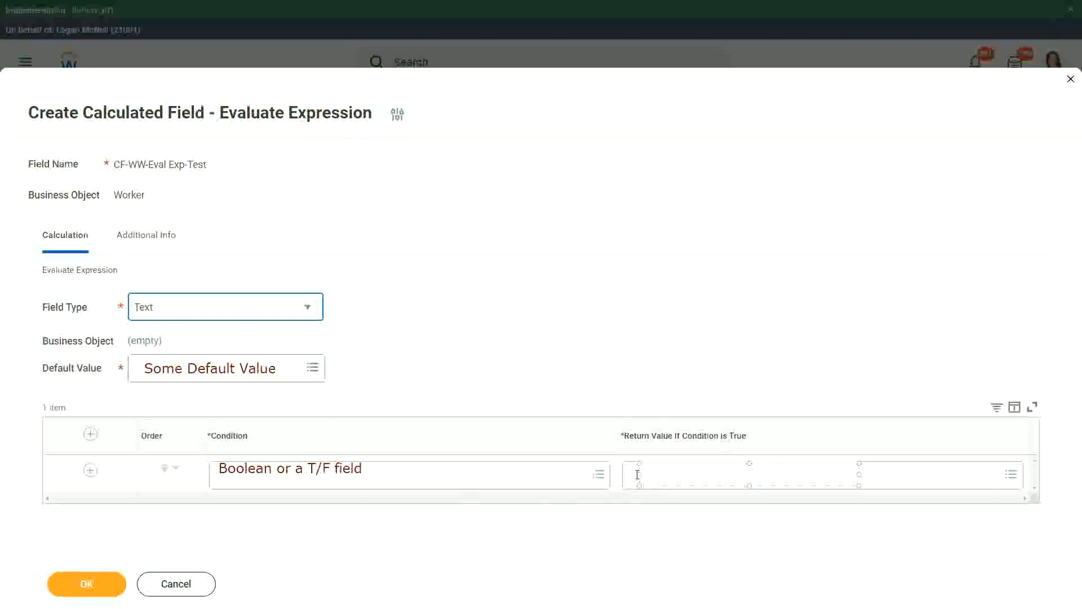
type("Type in the value that you ")
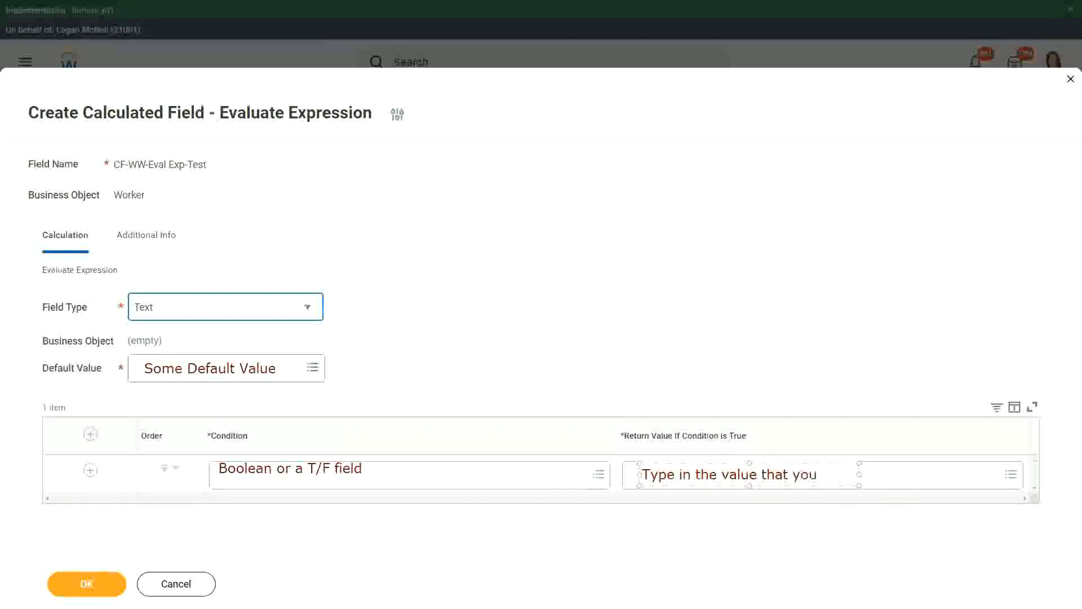
type("want in the output")
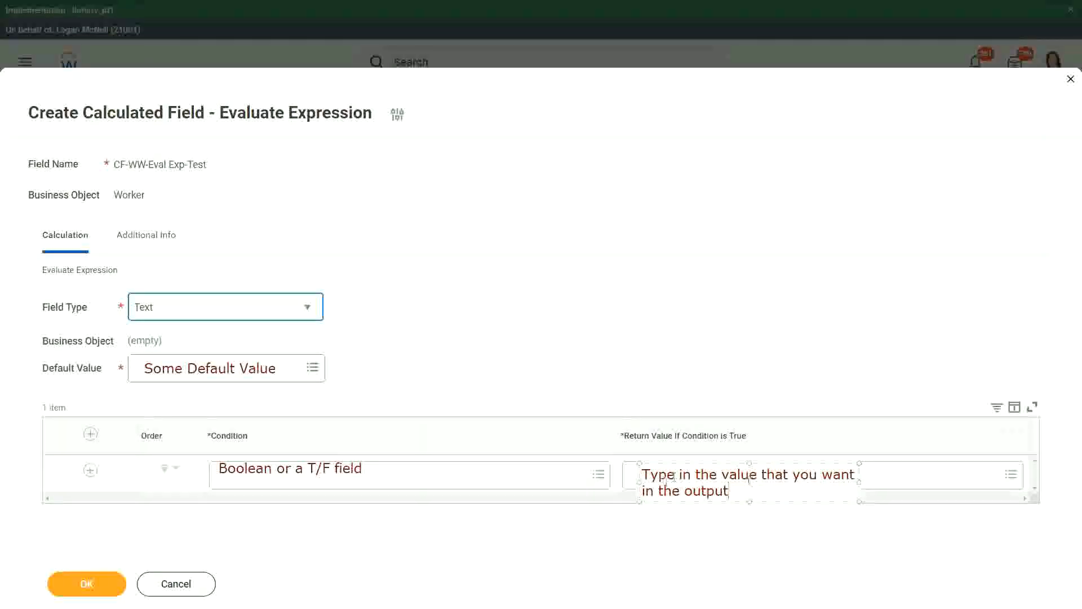
left_click_drag(863, 482, 991, 480)
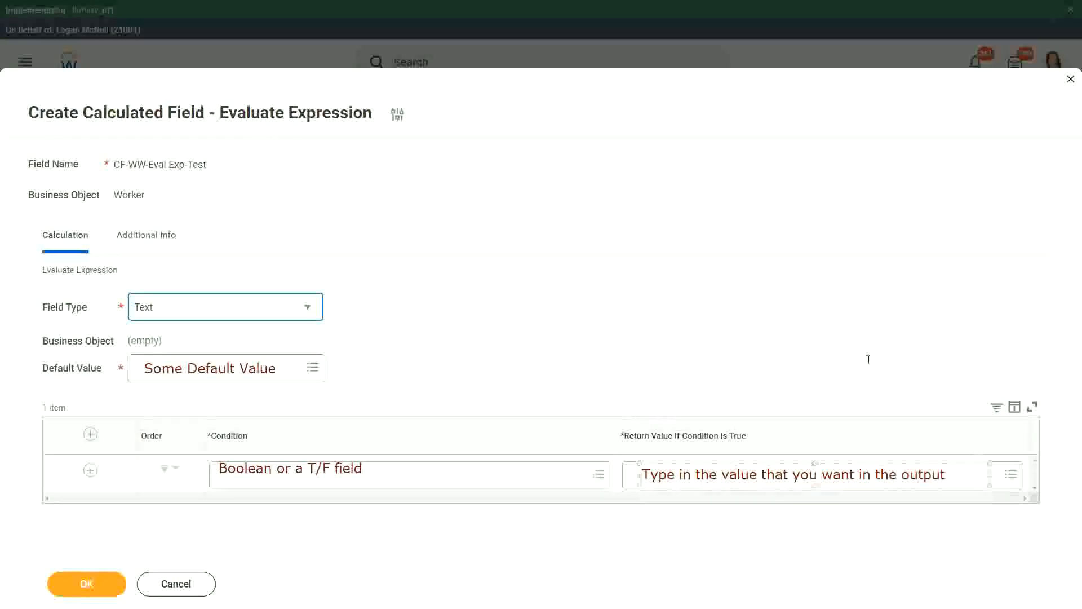
left_click(850, 339)
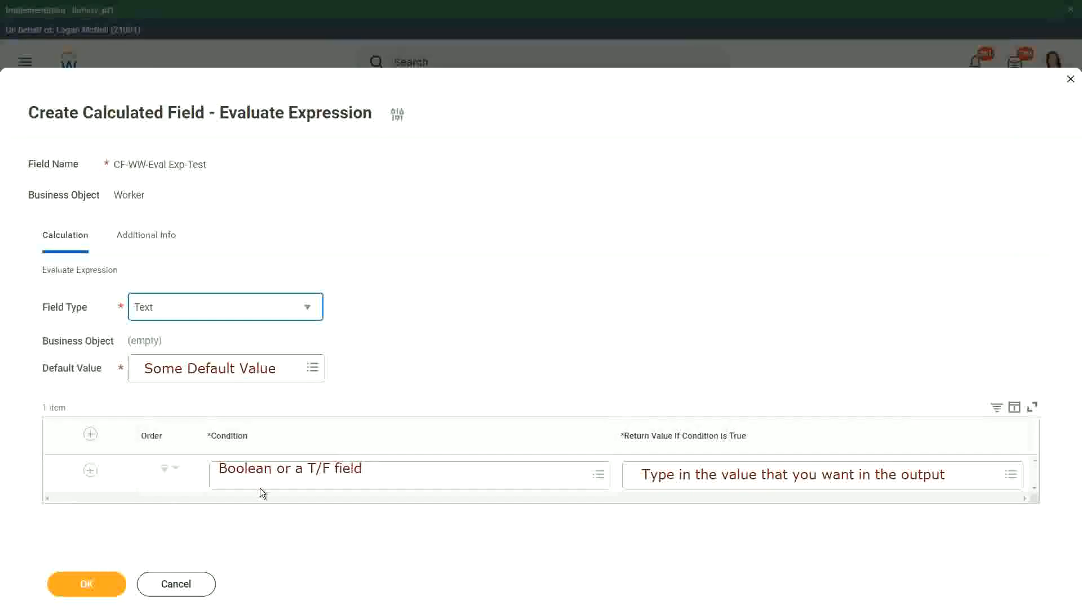
Cancel the calculated field, discarding its changes, and dismiss the Implementation environment banner
left_click(177, 585)
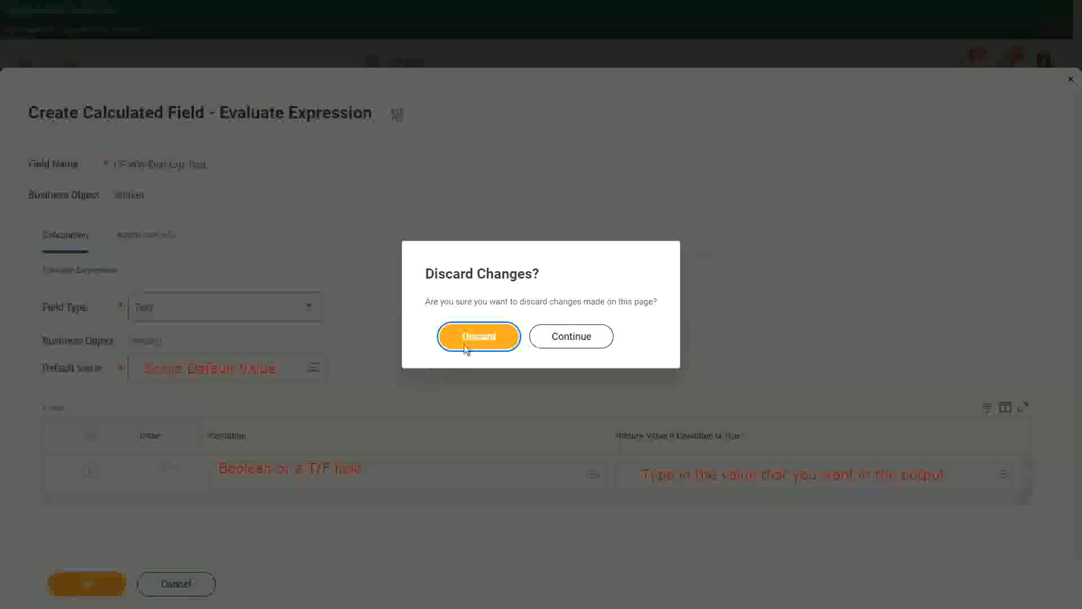
left_click(486, 337)
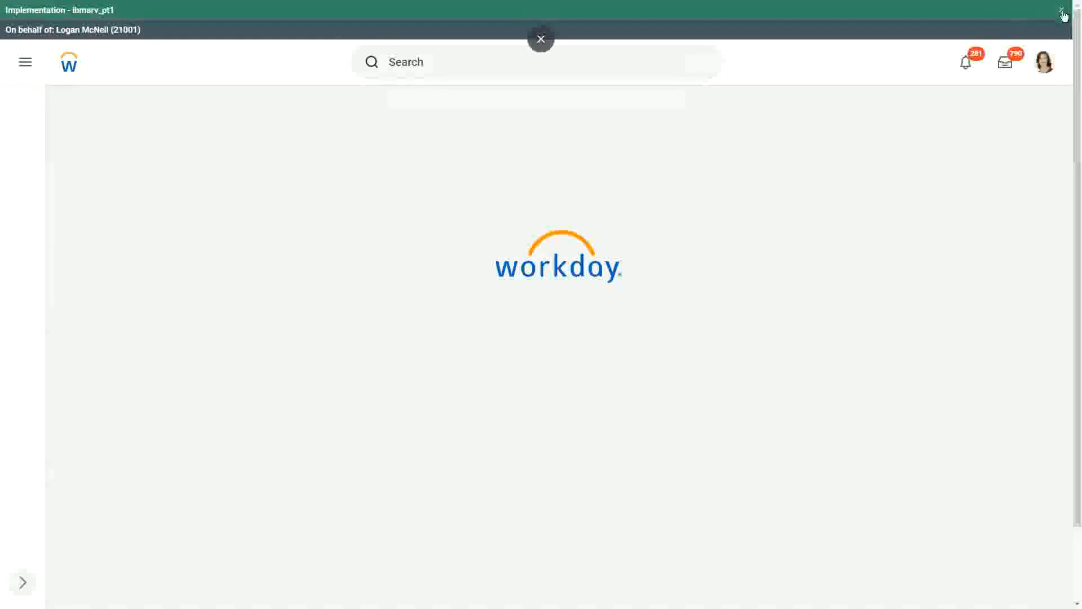
left_click(1062, 11)
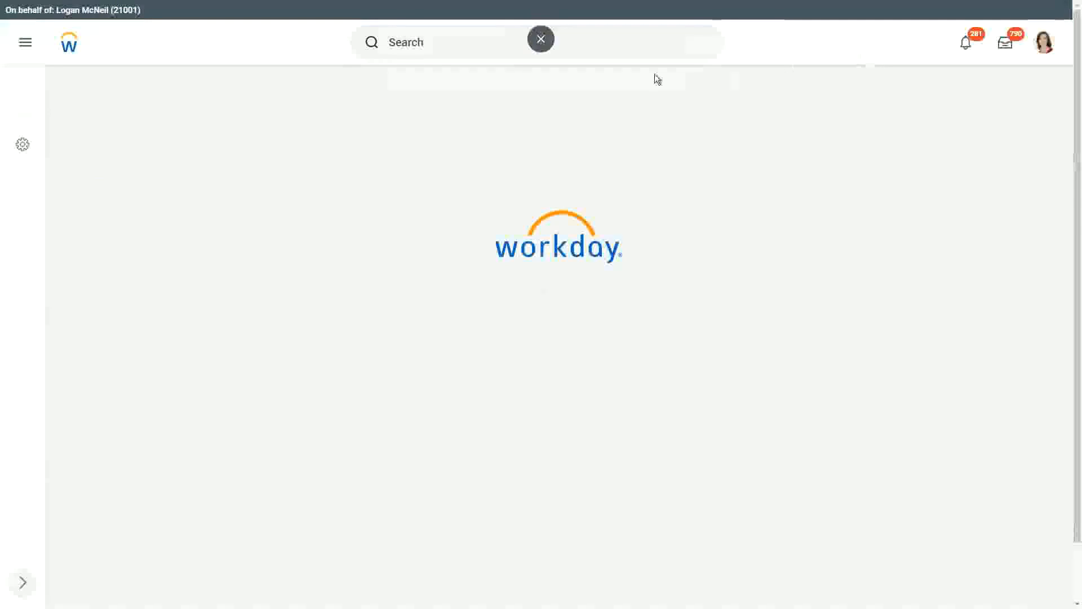